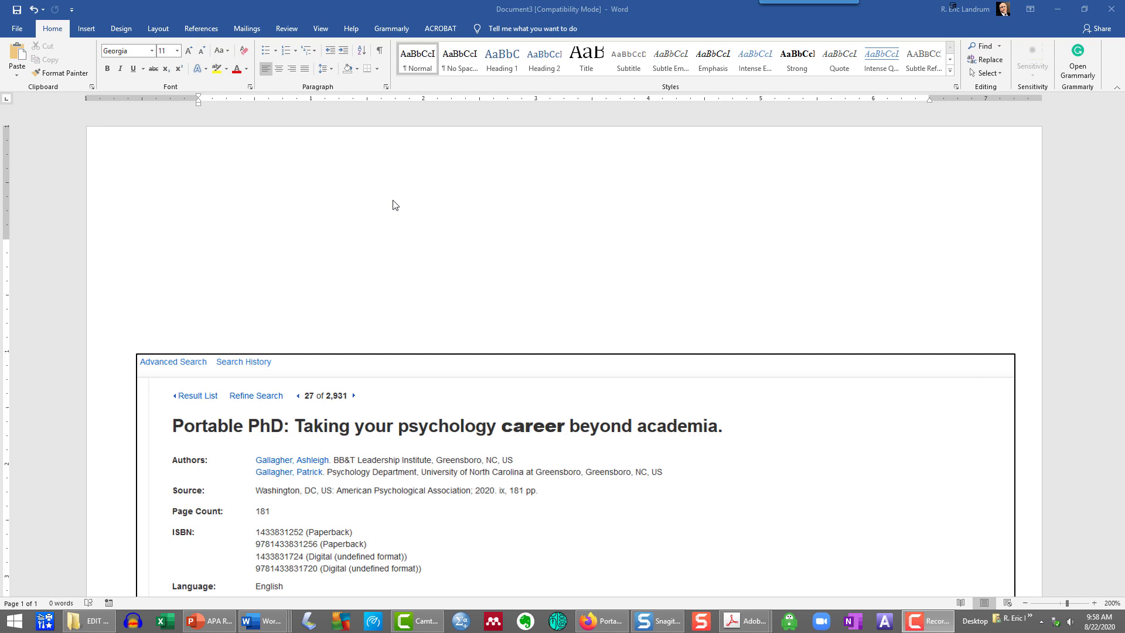
Step: At the top of the page, type both authors' surnames and initials followed by the year (2020)
click(229, 218)
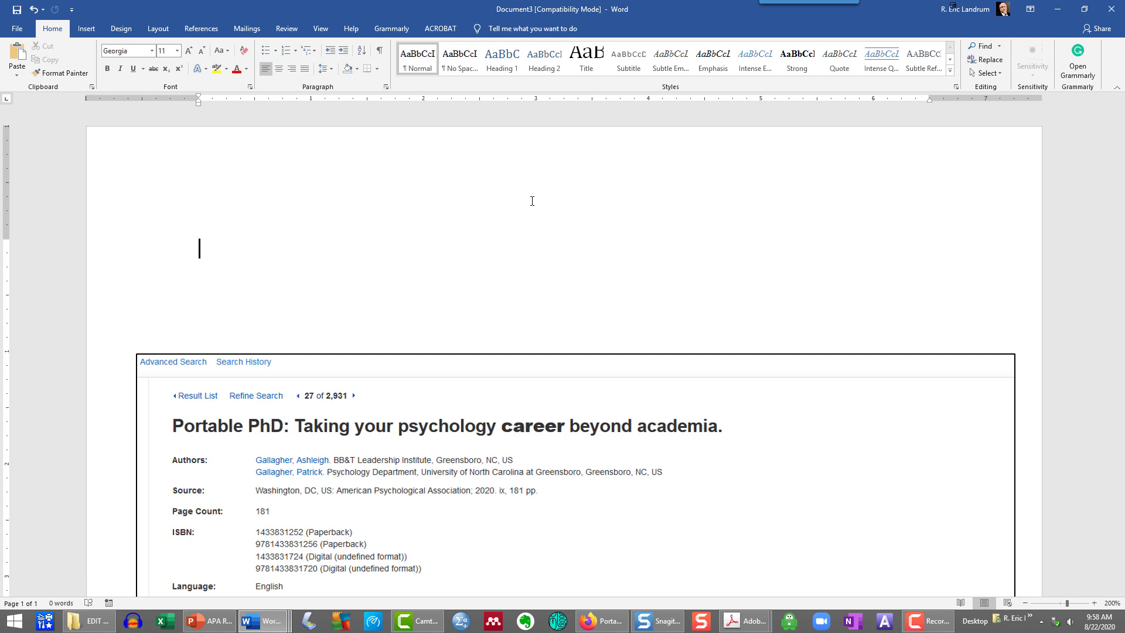
text(Gallagh)
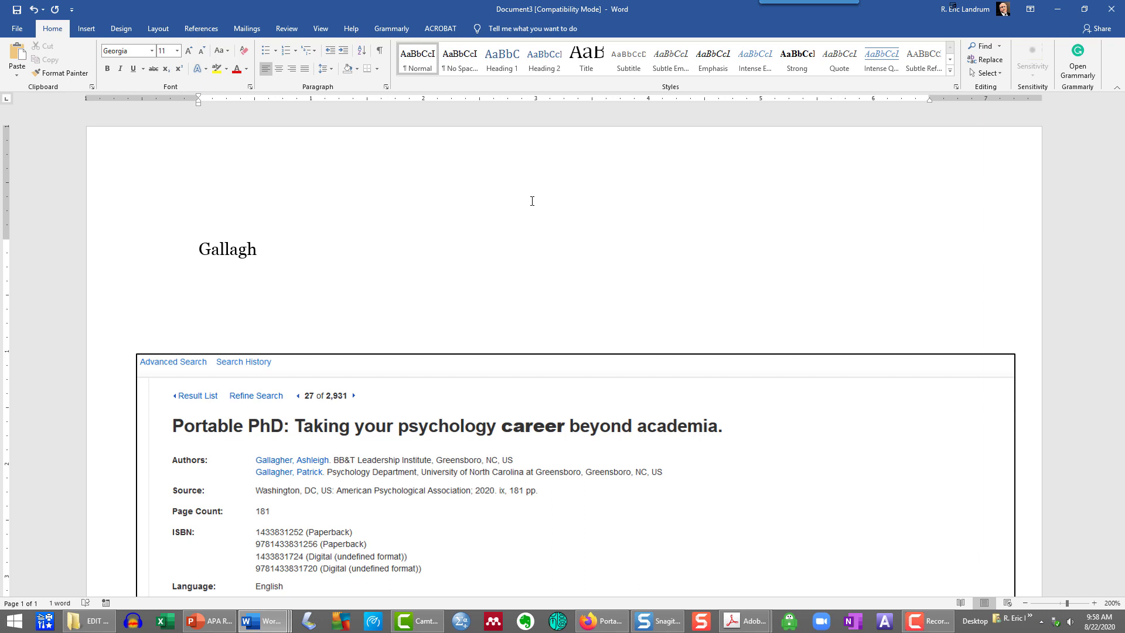
text(er, A., & A)
key(BackSpace)
key(BackSpace)
text(Ga)
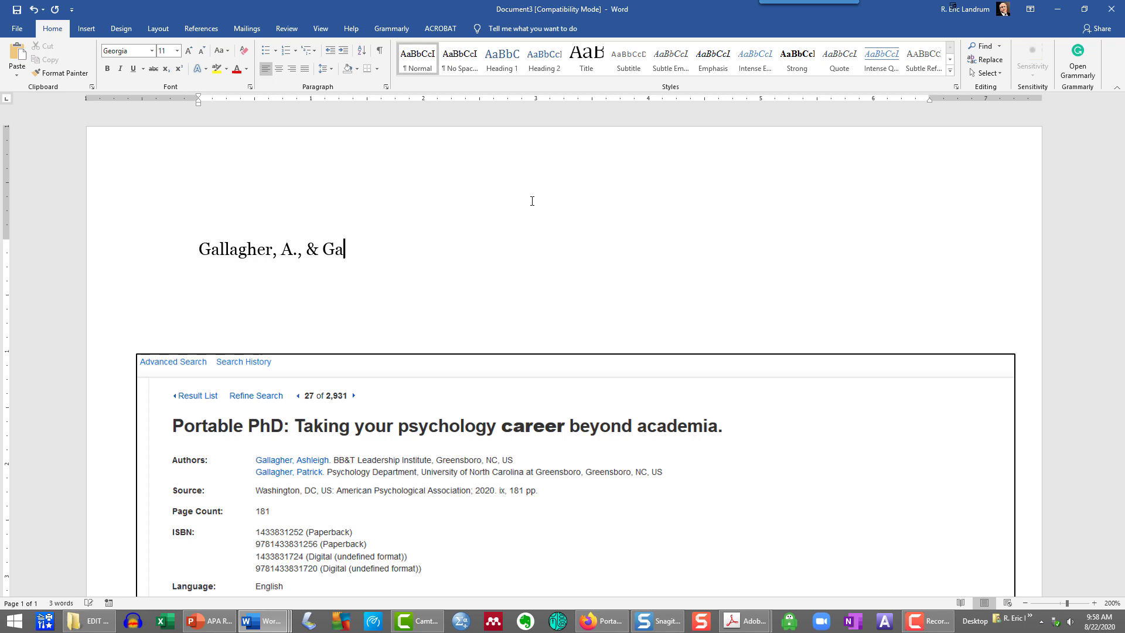
text(llagher, P. (2020). )
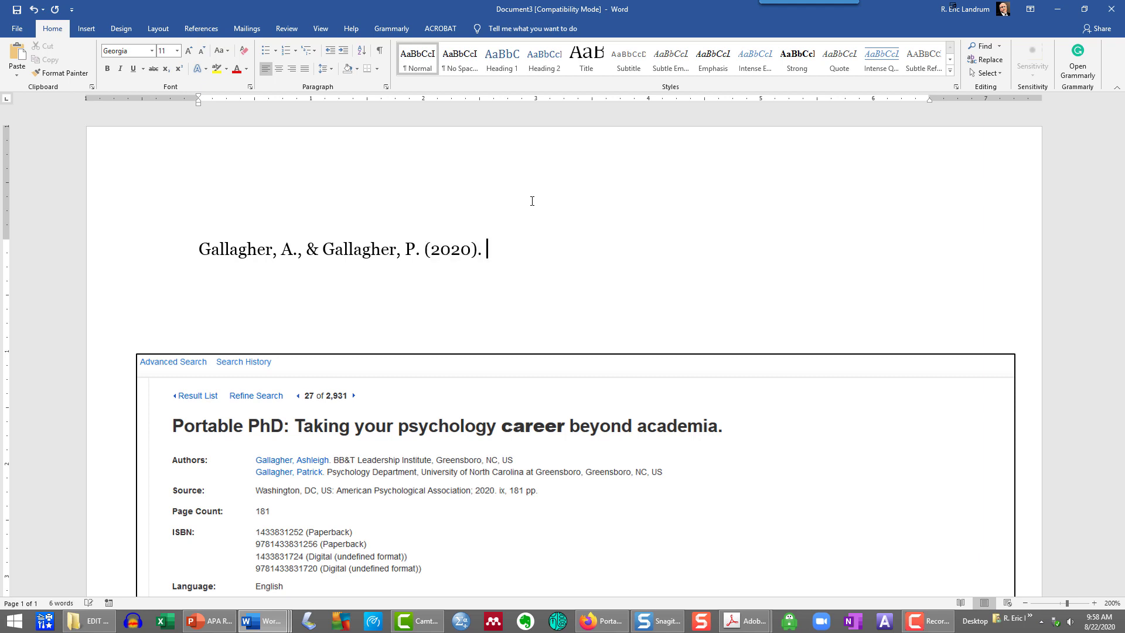
text(Portable Ph)
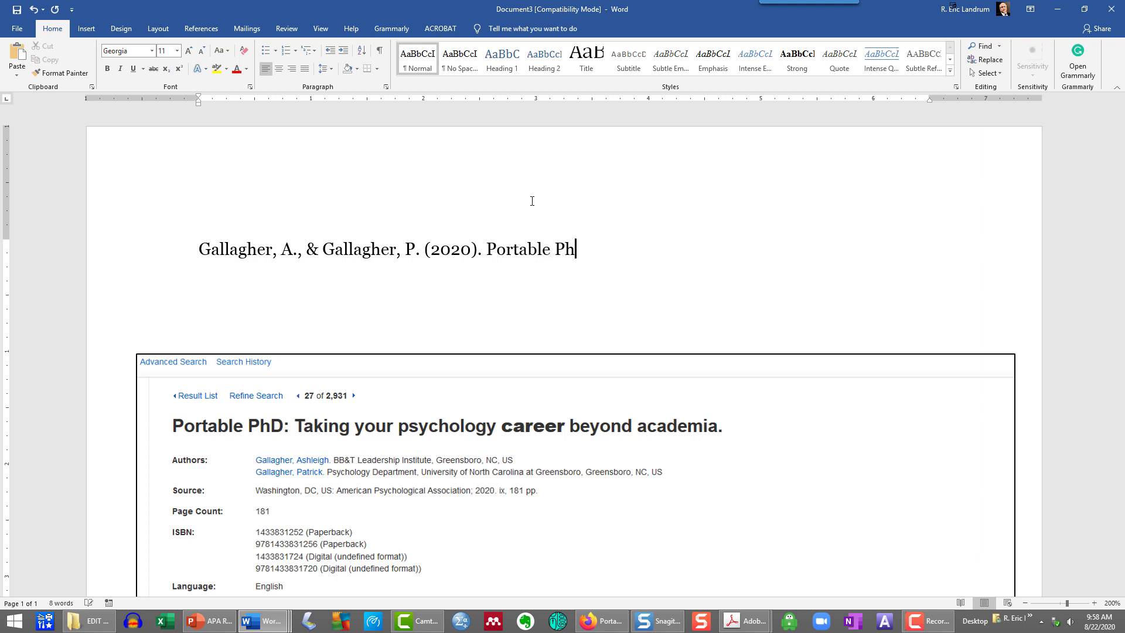
Step: Finish the entry with the title 'Portable PhD: Taking your psychology career beyond academia' and publisher American Psychological Association
text(D: Taking your ps)
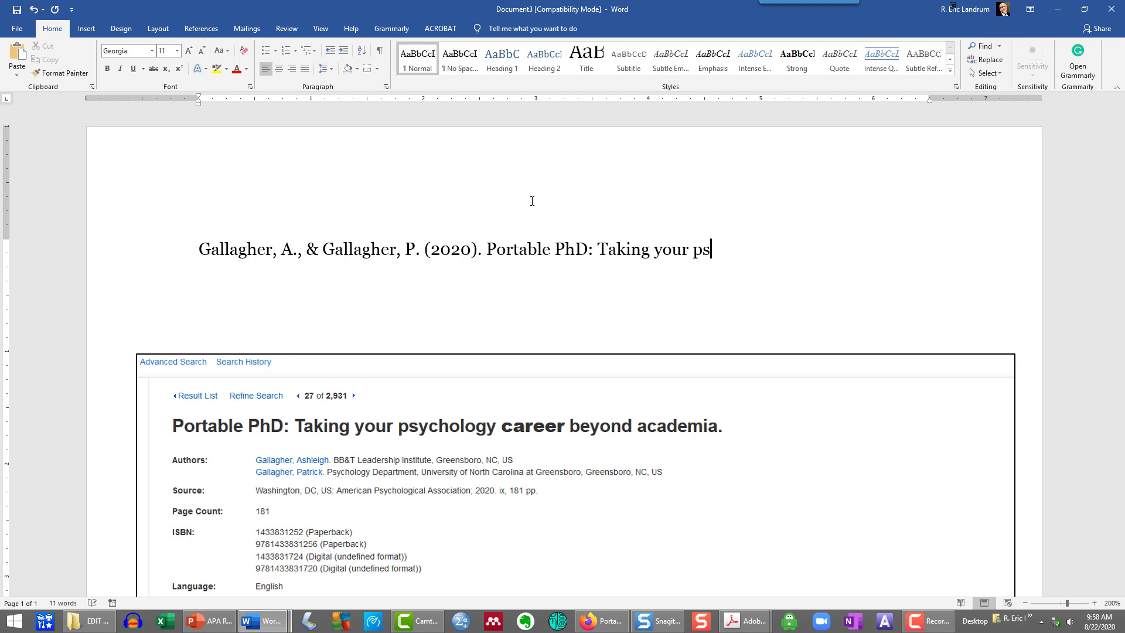
text(ychology career )
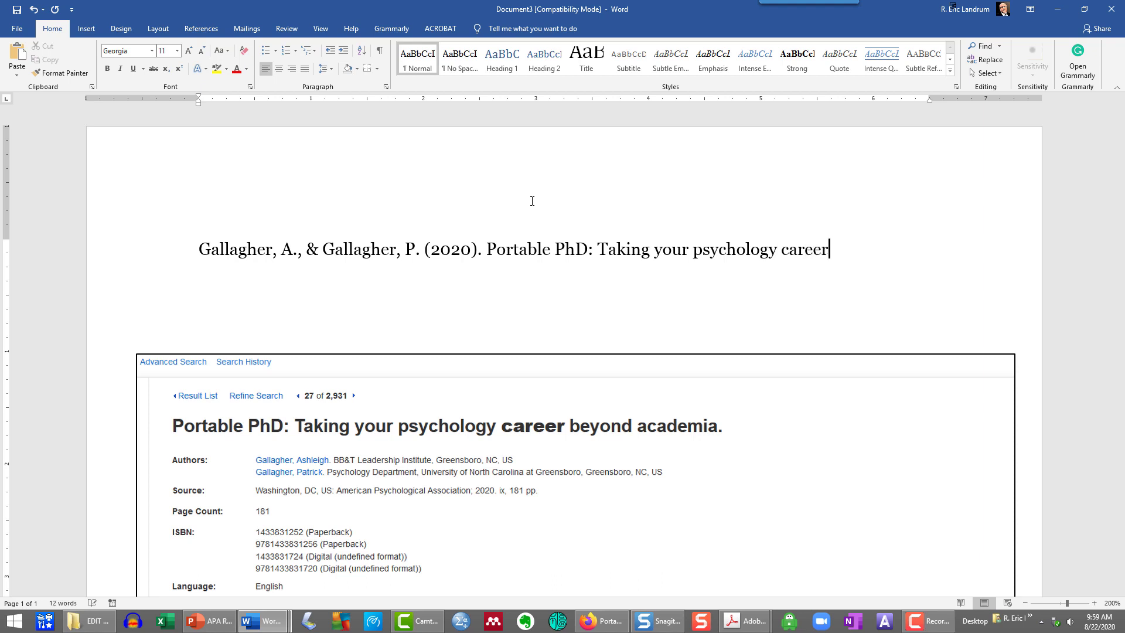
text(beyond academ)
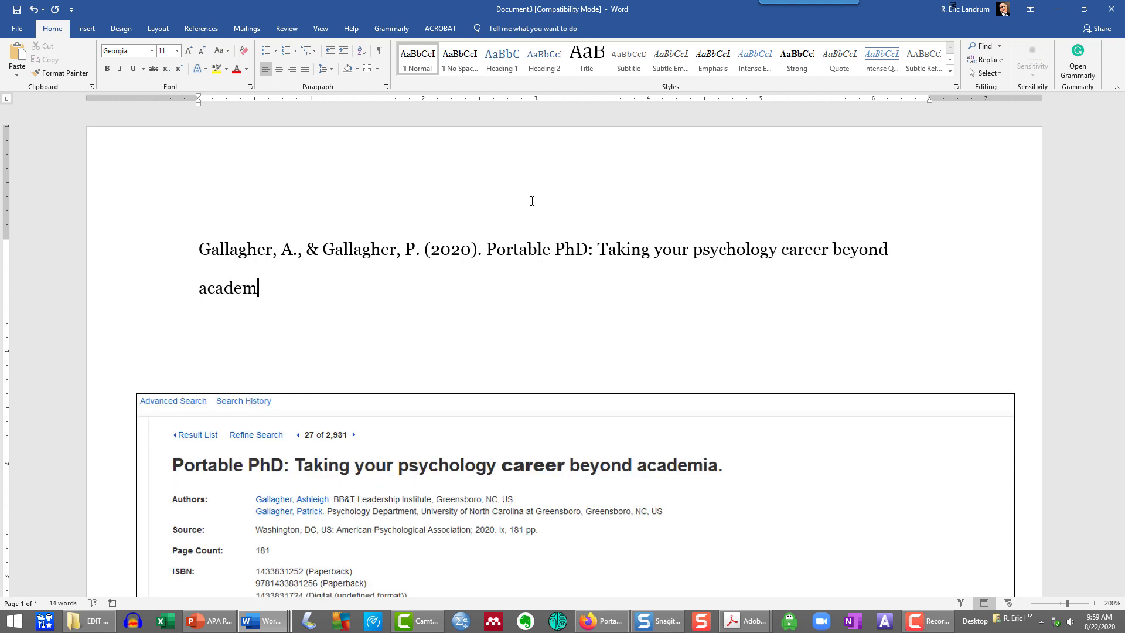
text(ia. American Psycho)
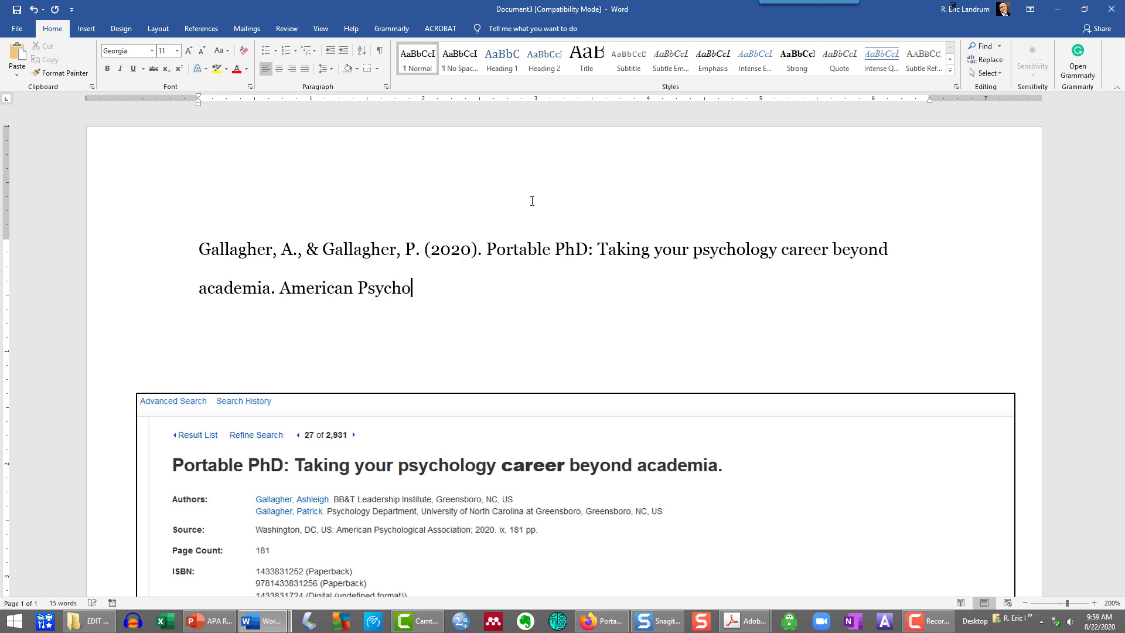
text(logical Assoc)
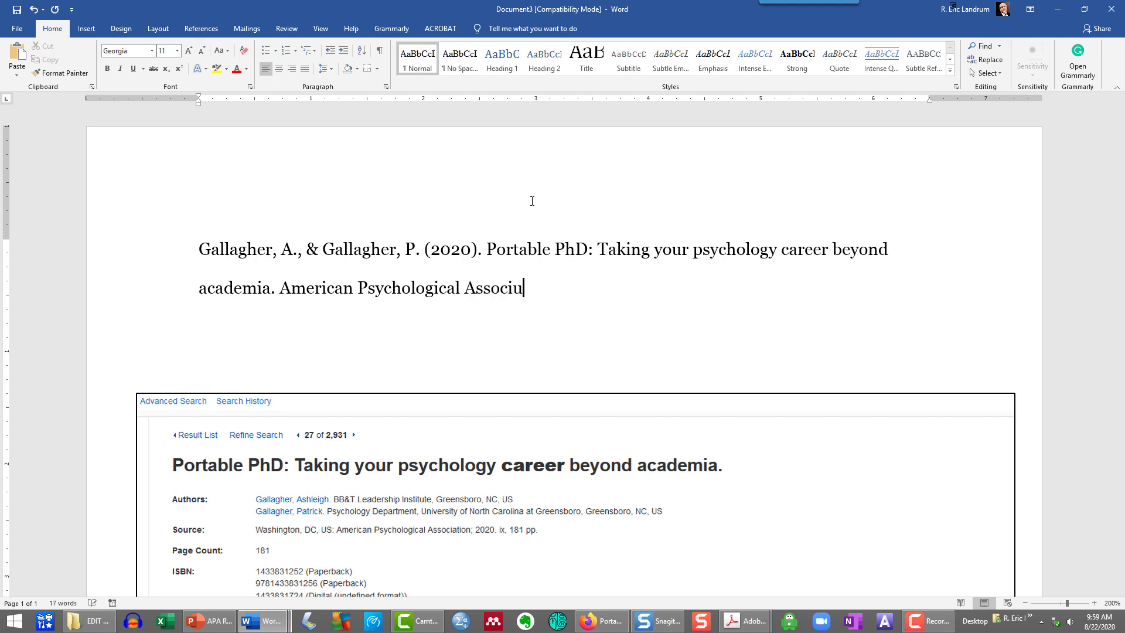
text(iation.)
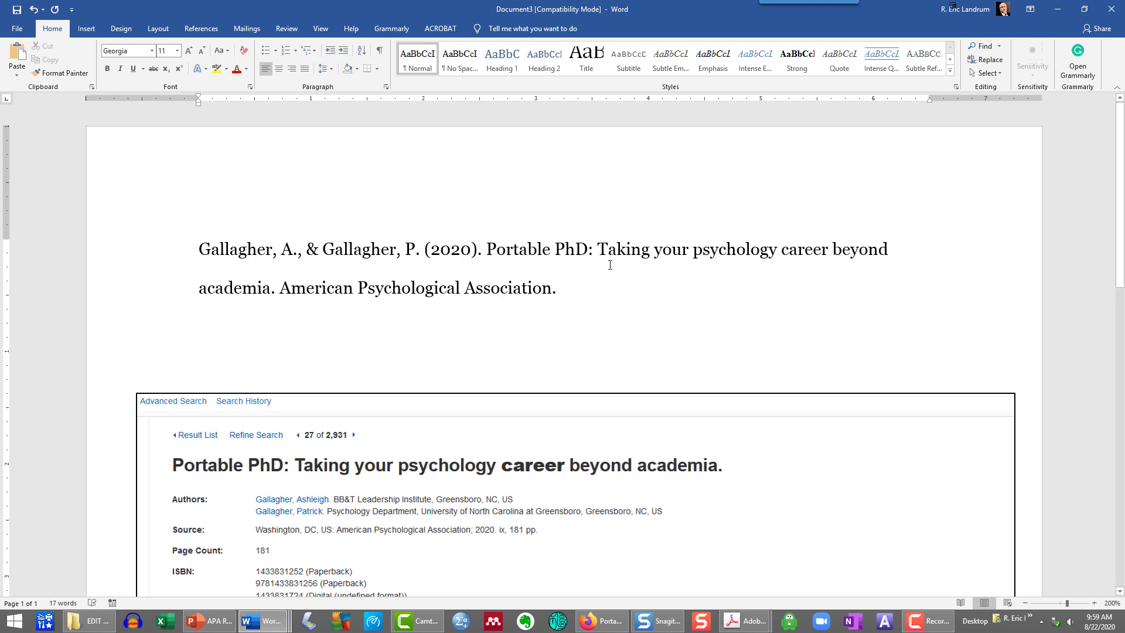
Step: Give the whole reference a hanging indent with Ctrl+T
drag(565, 292, 229, 258)
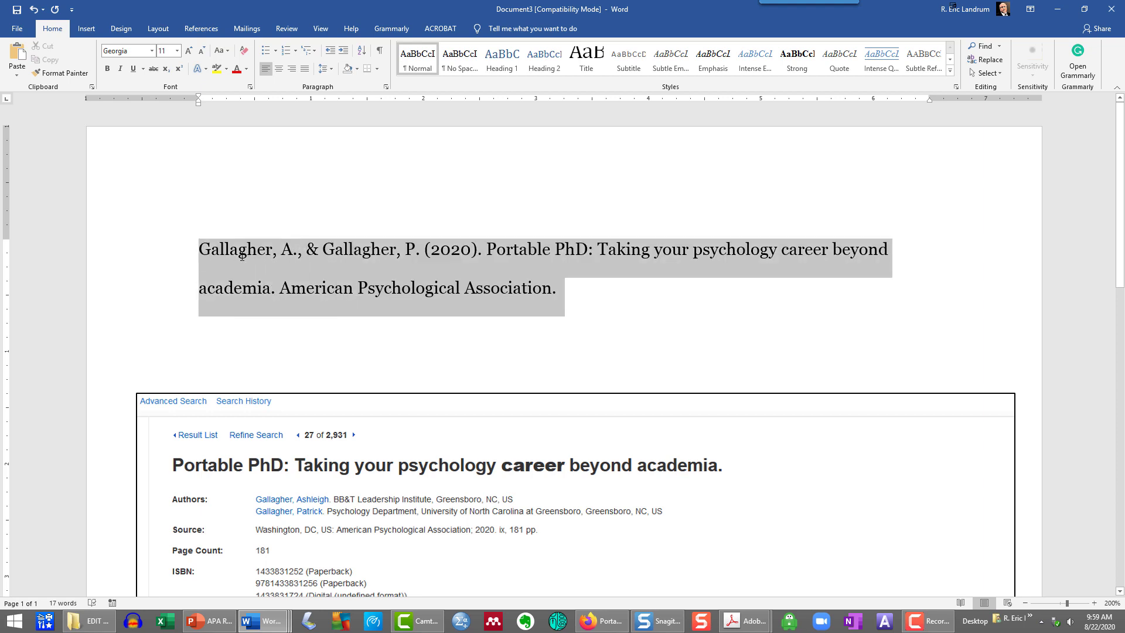
key(ctrl+t)
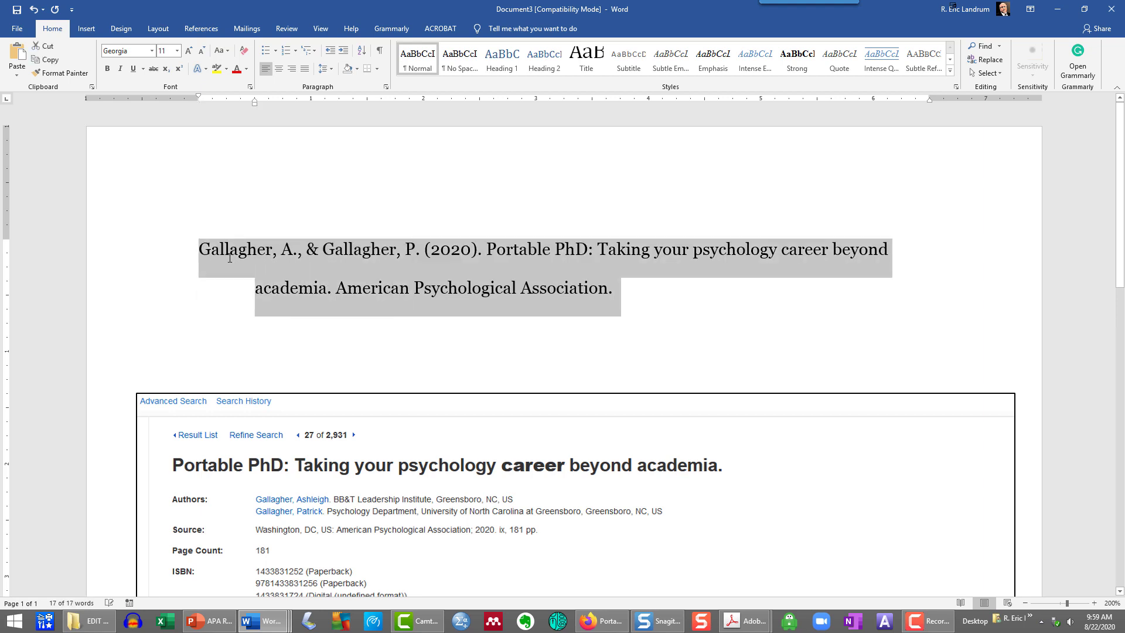
click(316, 343)
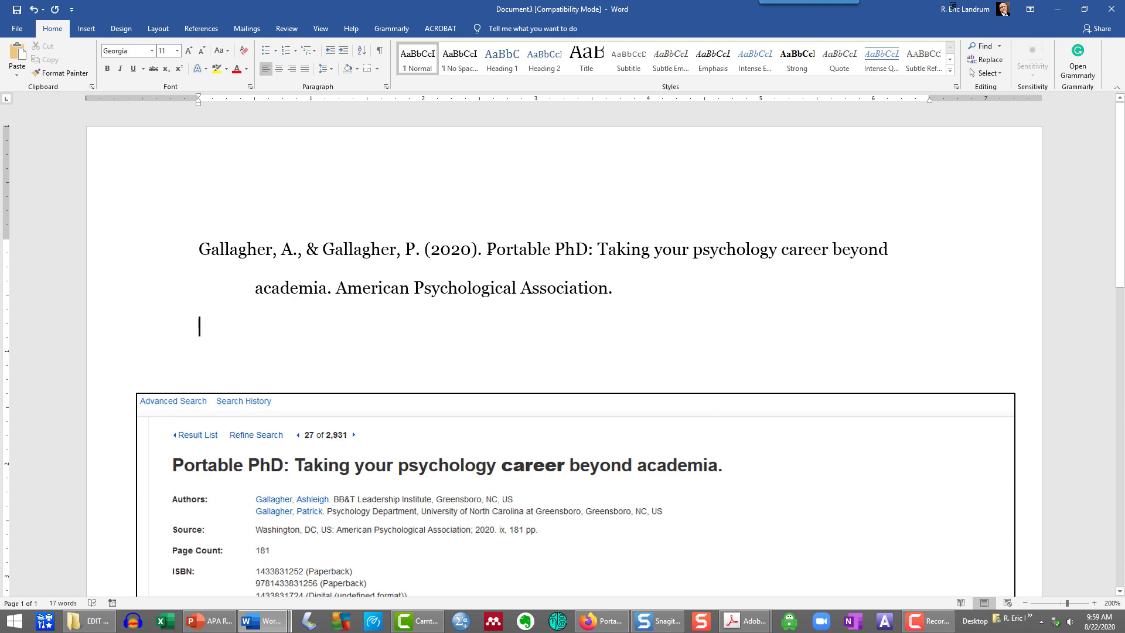
Step: Italicize the book title 'Portable PhD: Taking your psychology career beyond academia'
drag(485, 250, 328, 290)
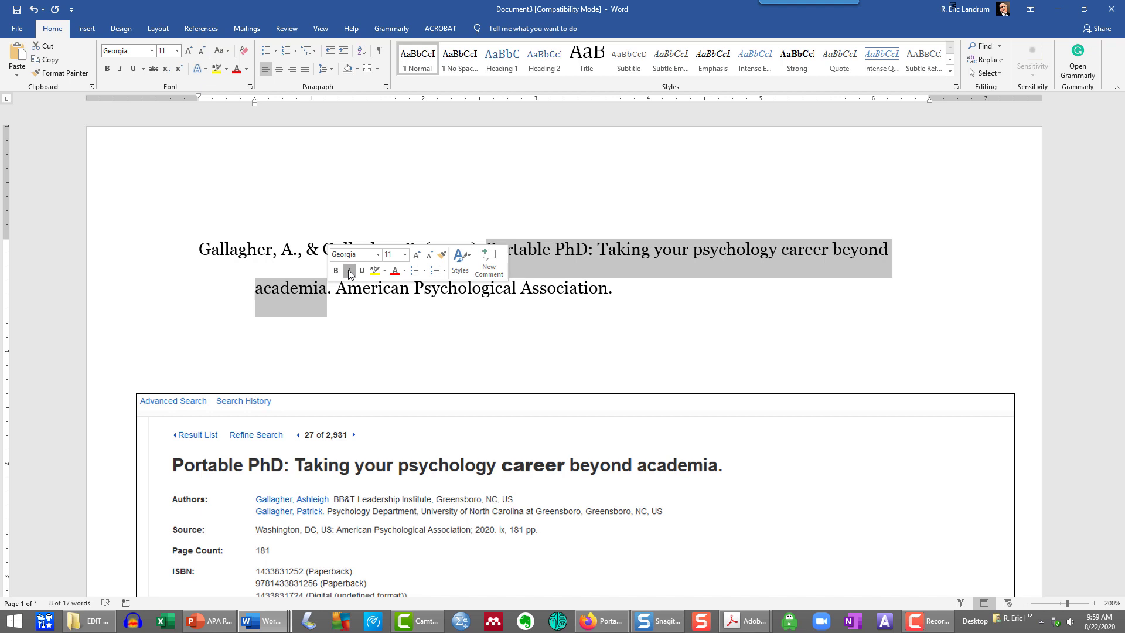
click(348, 270)
click(355, 327)
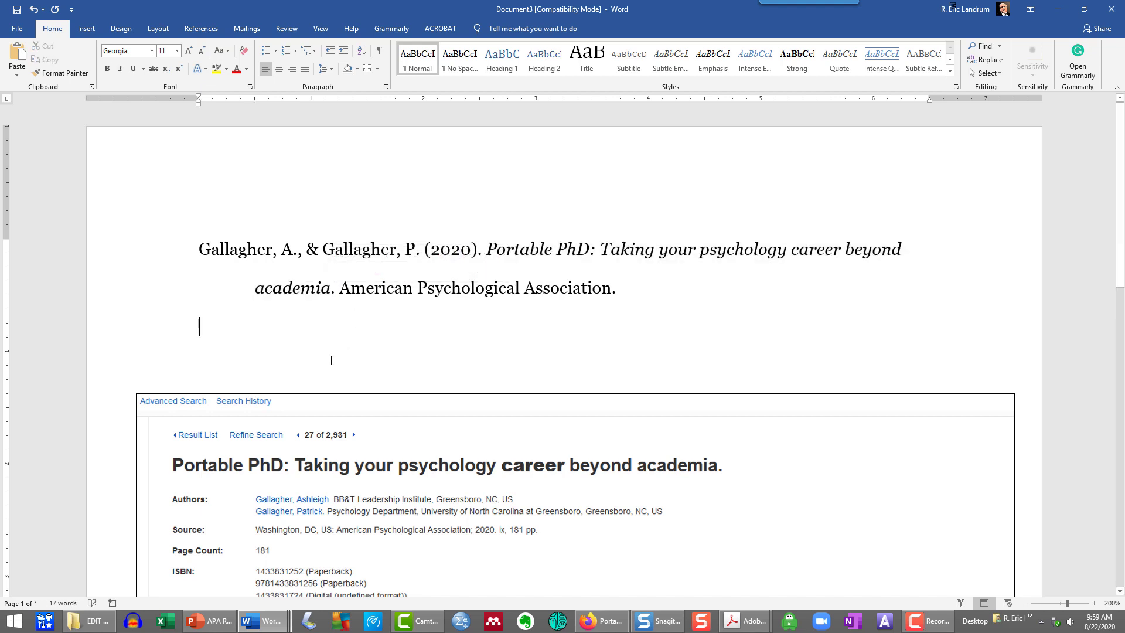